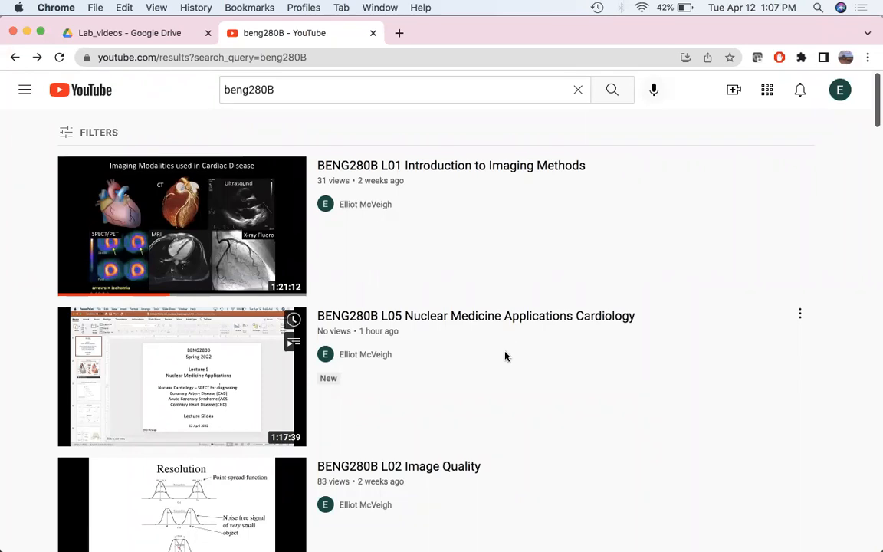
Switch from the browser to the installed applications and launch Fiji
mouse_move(875, 182)
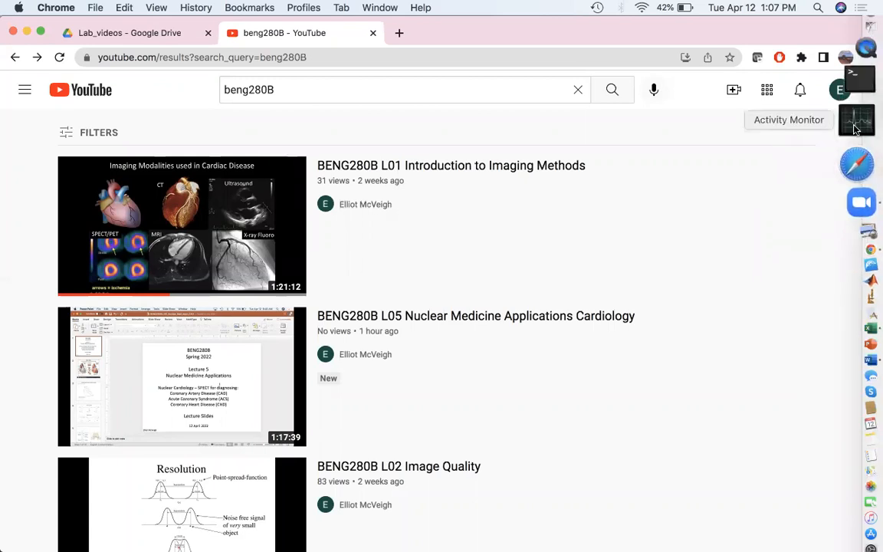
click(862, 59)
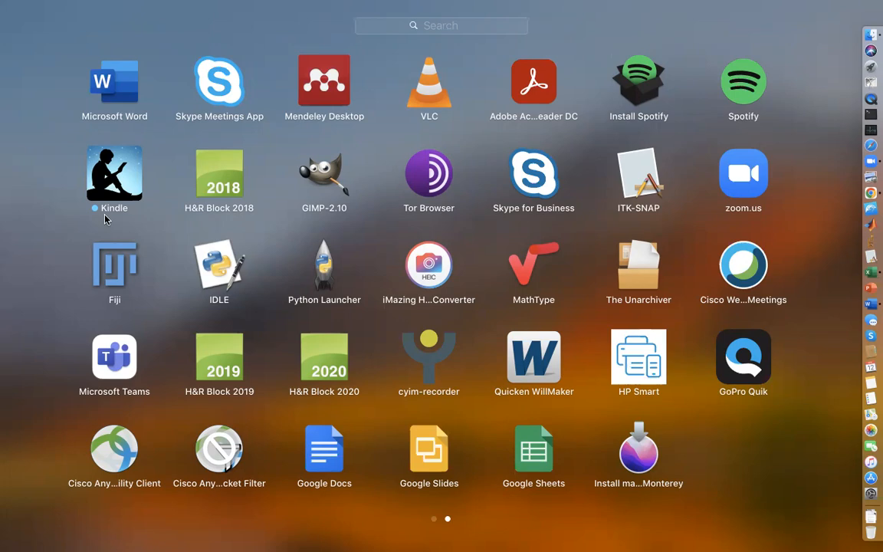
click(117, 282)
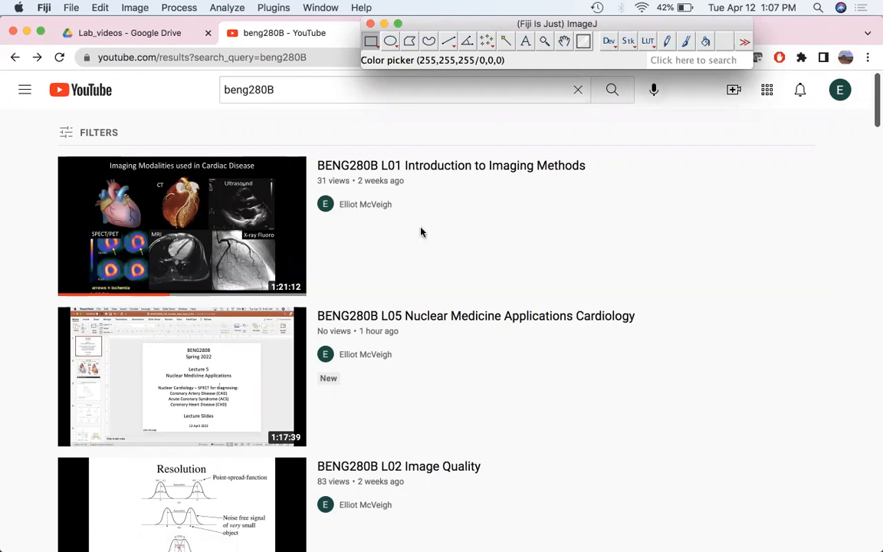
Open Linepair_image.dcm from the HW1 folder in Fiji and place its window in front of the other windows
key(super+Tab)
key(super+Tab)
key(super+Tab)
key(super+Tab)
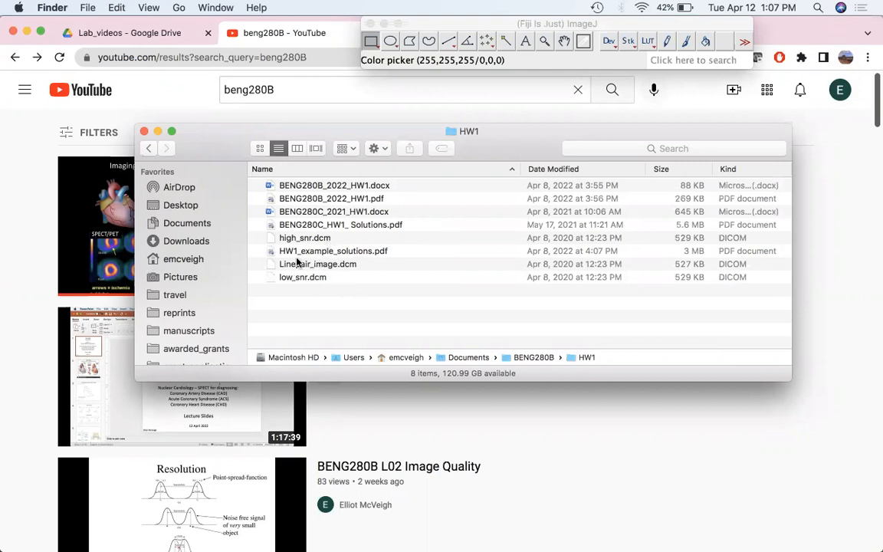
drag(271, 266, 380, 55)
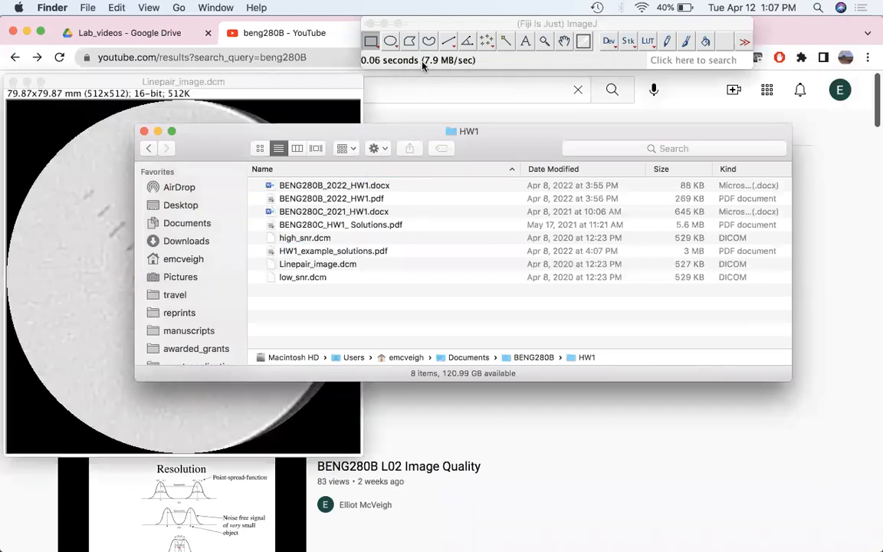
click(287, 82)
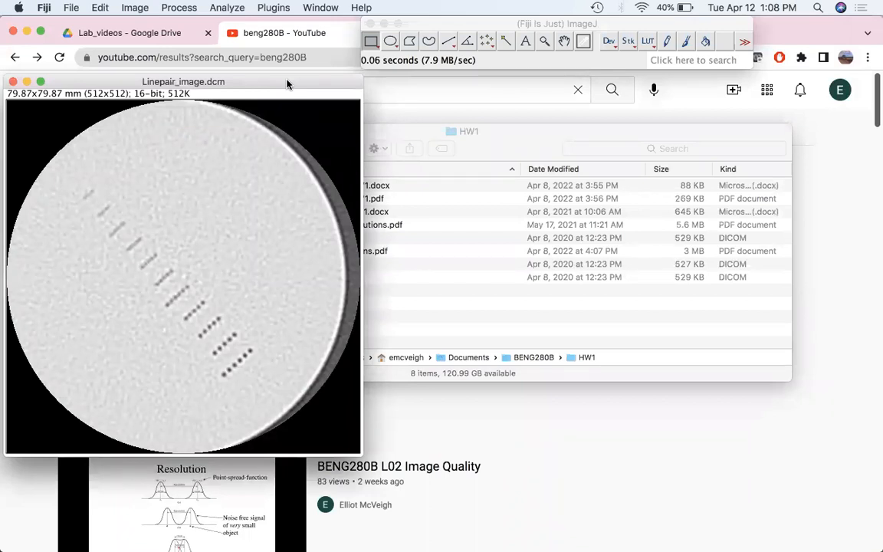
drag(287, 84, 324, 81)
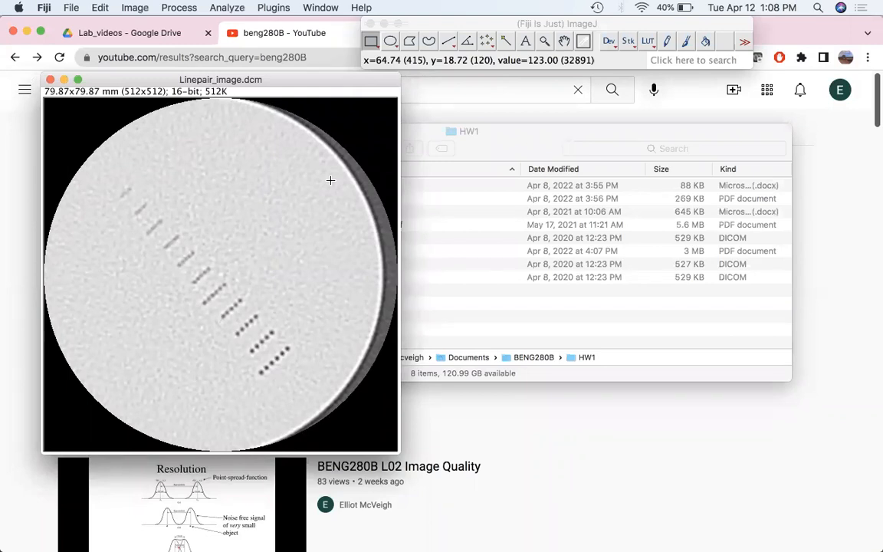
Draw an oval selection about 21 by 18 mm in the uniform area beside the line pairs, then narrow and reposition it
click(391, 46)
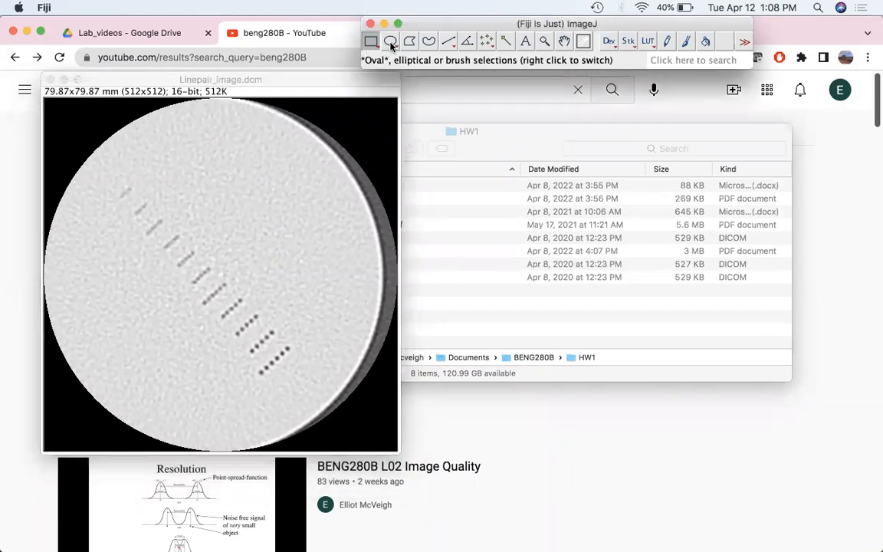
click(391, 46)
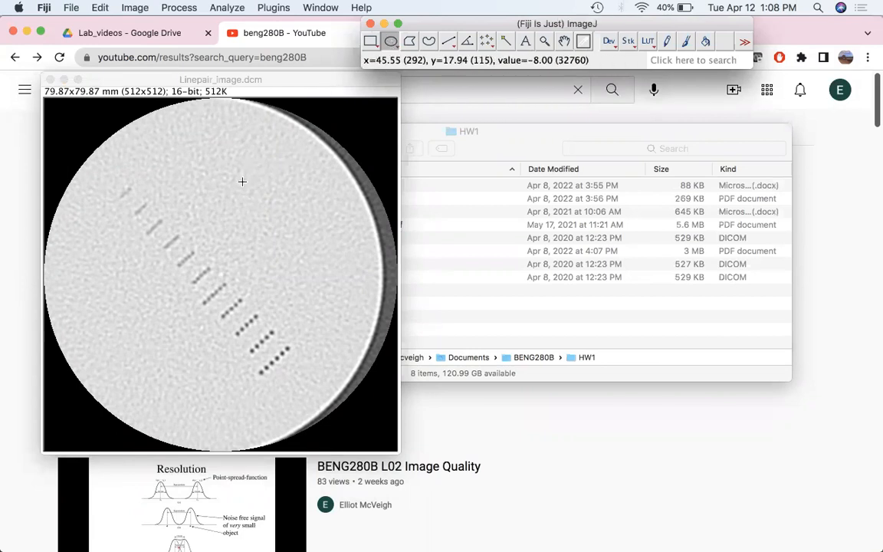
drag(229, 193, 322, 273)
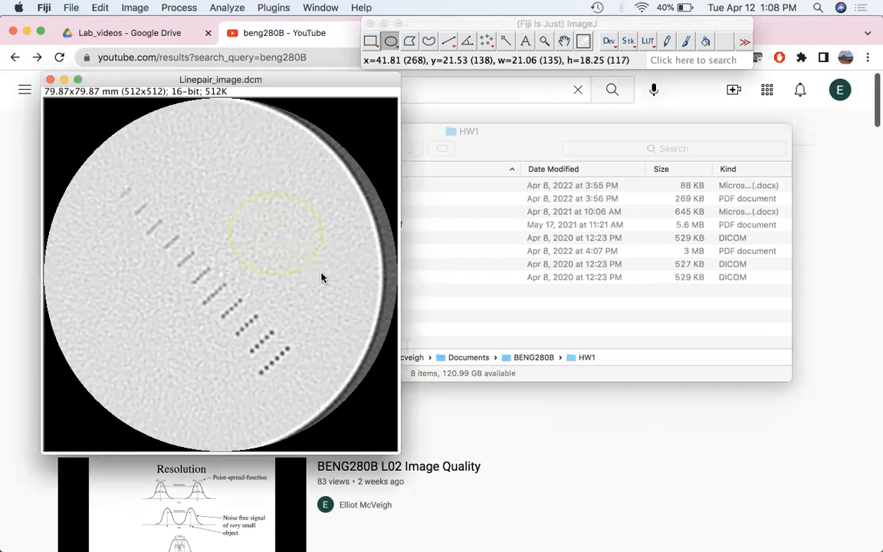
drag(310, 207, 266, 193)
drag(272, 237, 262, 211)
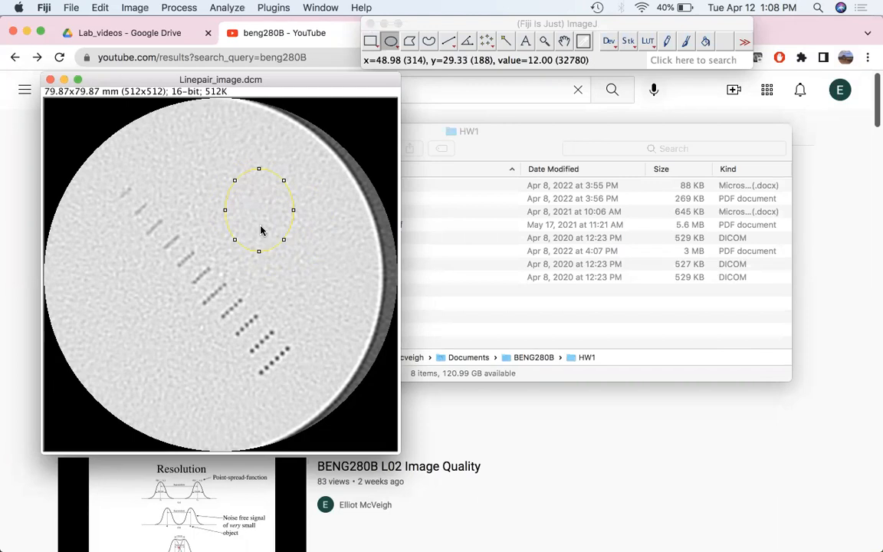
Generate a histogram of the oval region and place it beside the line-pair image
click(227, 8)
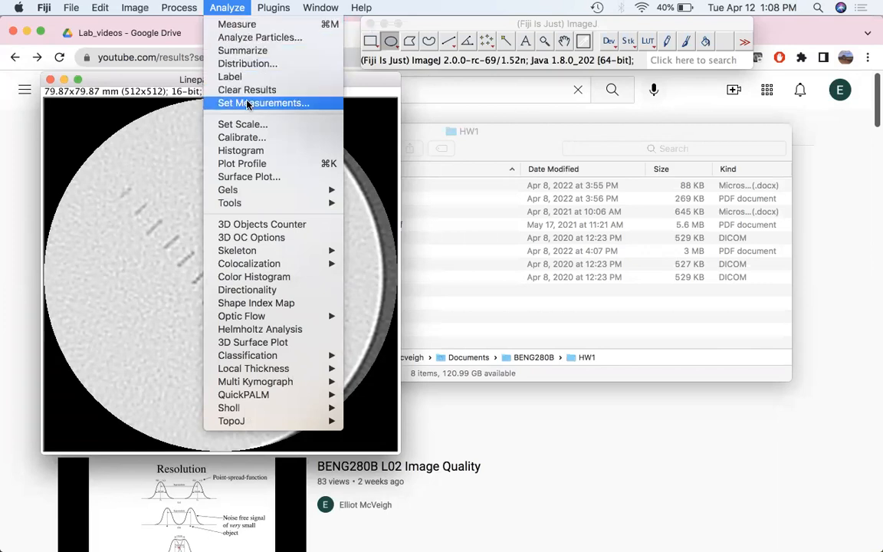
click(254, 151)
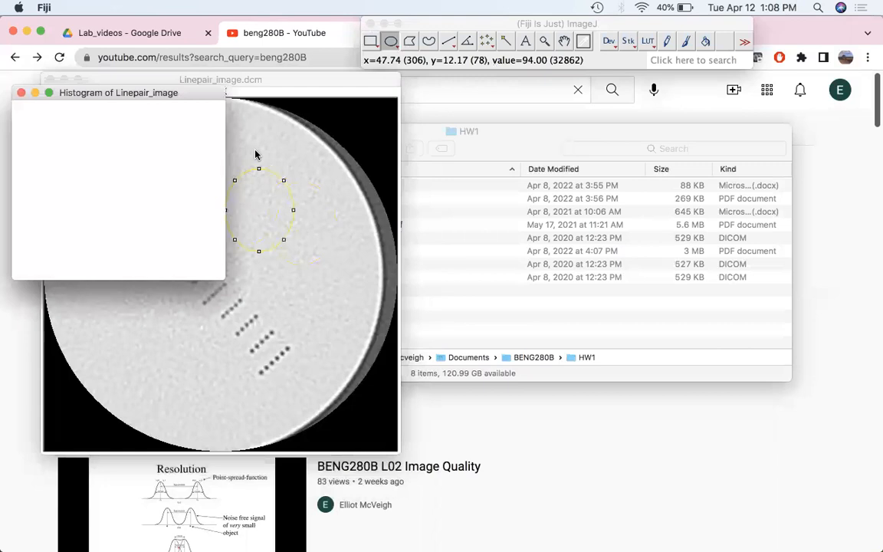
drag(204, 102, 601, 90)
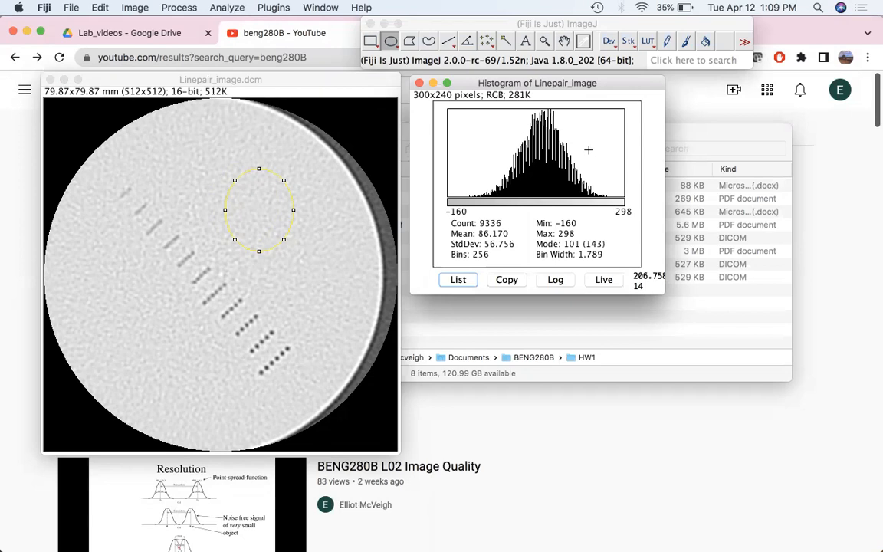
List the histogram's bin values, arrange the list beside the plot and examine the bin starts and counts against the distribution
click(457, 281)
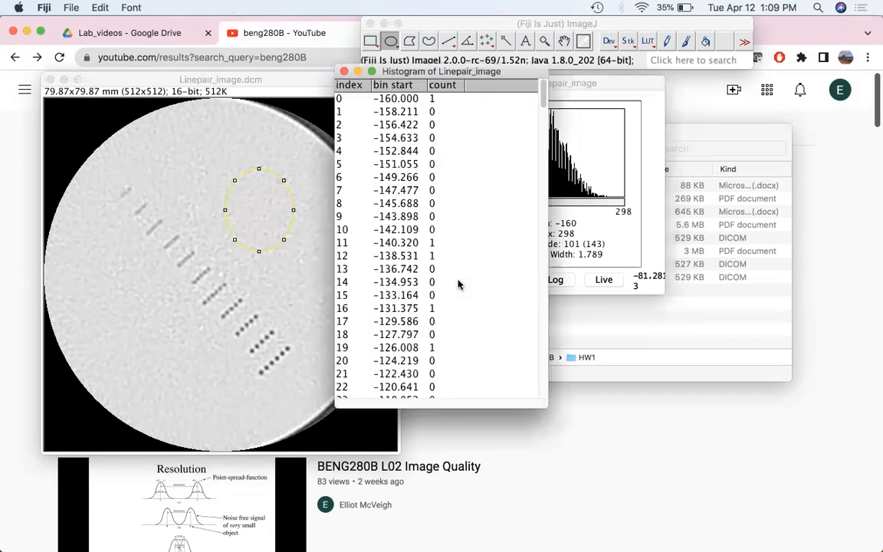
drag(420, 71, 747, 82)
drag(567, 80, 516, 77)
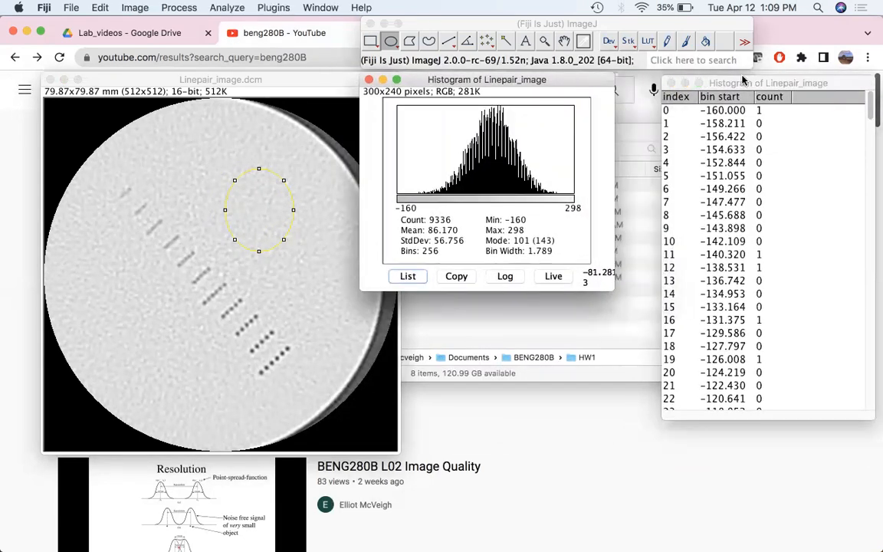
drag(750, 83, 712, 77)
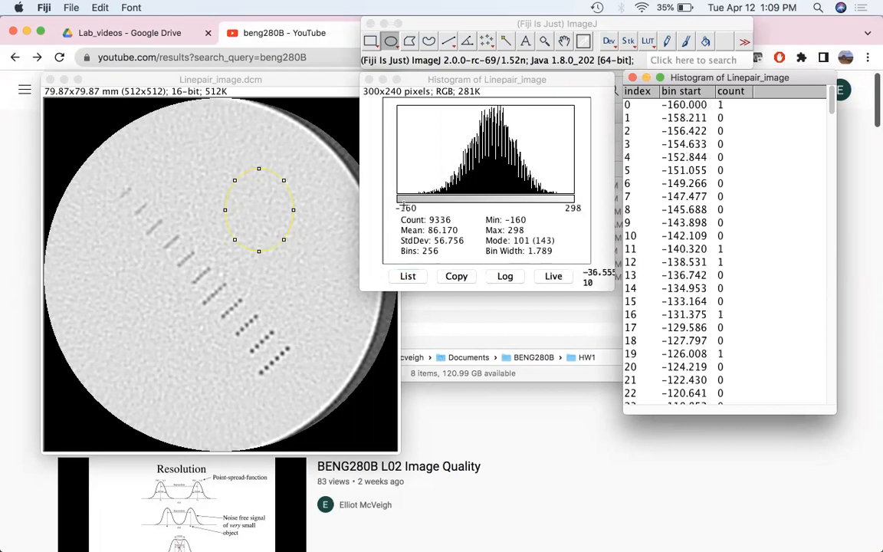
scroll(686, 194, down, 9)
scroll(687, 194, down, 20)
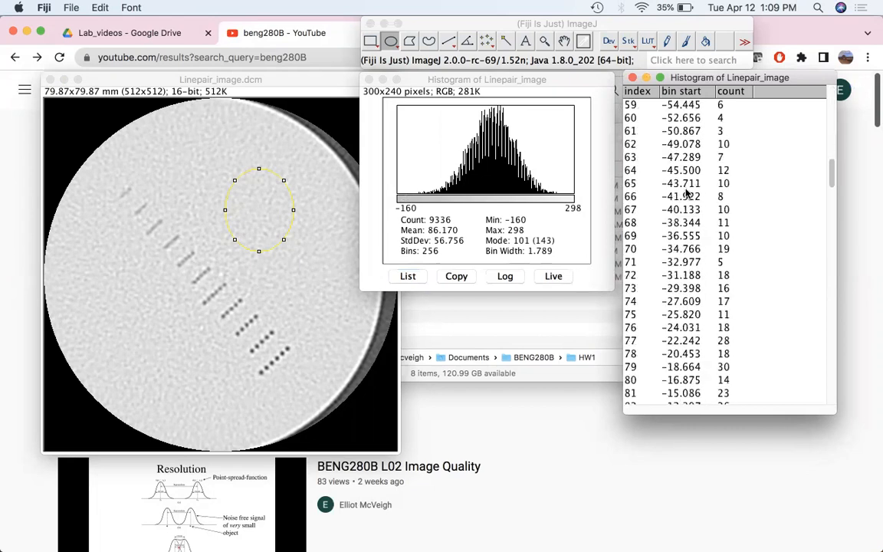
scroll(686, 194, down, 10)
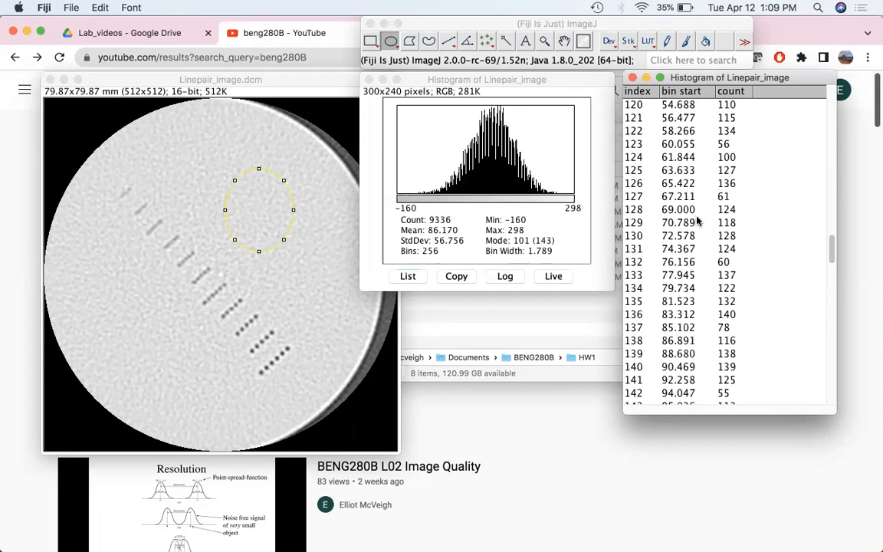
mouse_move(492, 180)
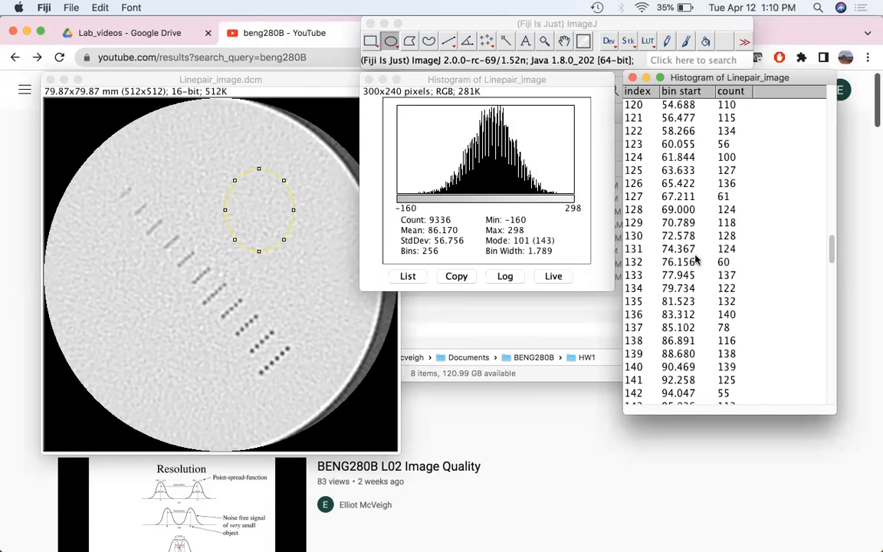
Turn on live histogram updating and place an oval selection about 8 by 8 mm over the coarsest dot row
click(543, 278)
click(266, 205)
drag(267, 205, 274, 207)
click(549, 281)
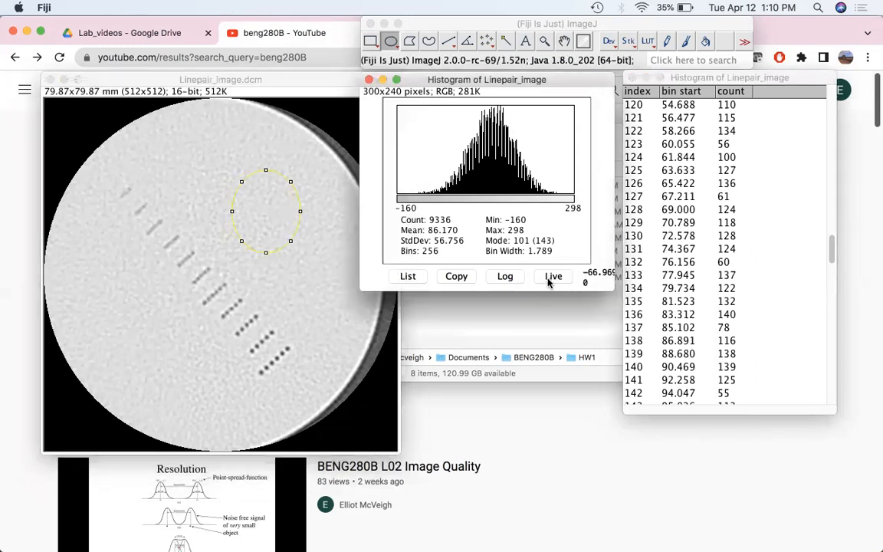
drag(262, 223, 282, 351)
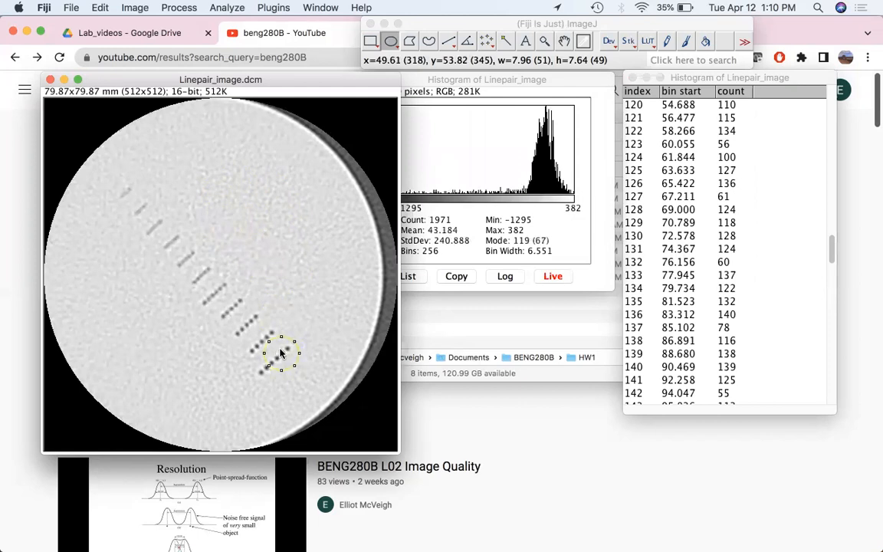
Close the histogram plot and its bin value list, highlighting bins 120 to 138 before closing the list
click(476, 85)
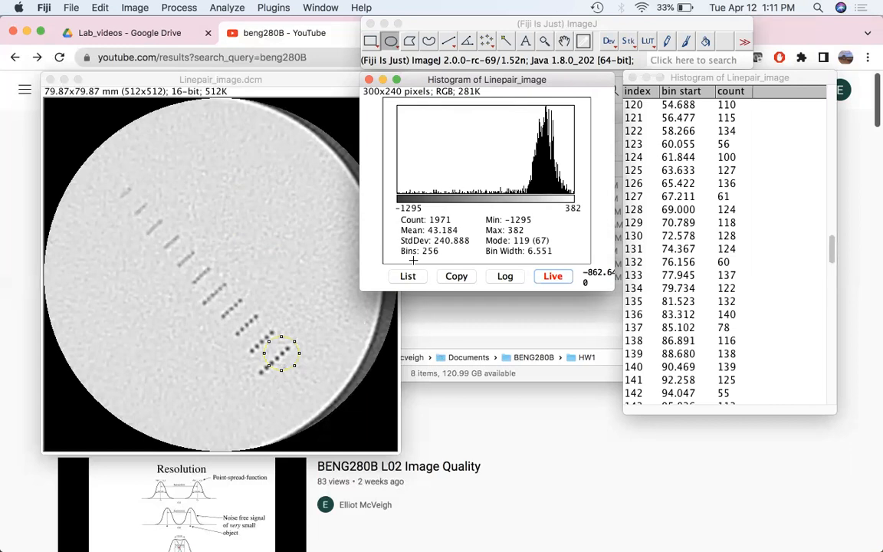
click(368, 79)
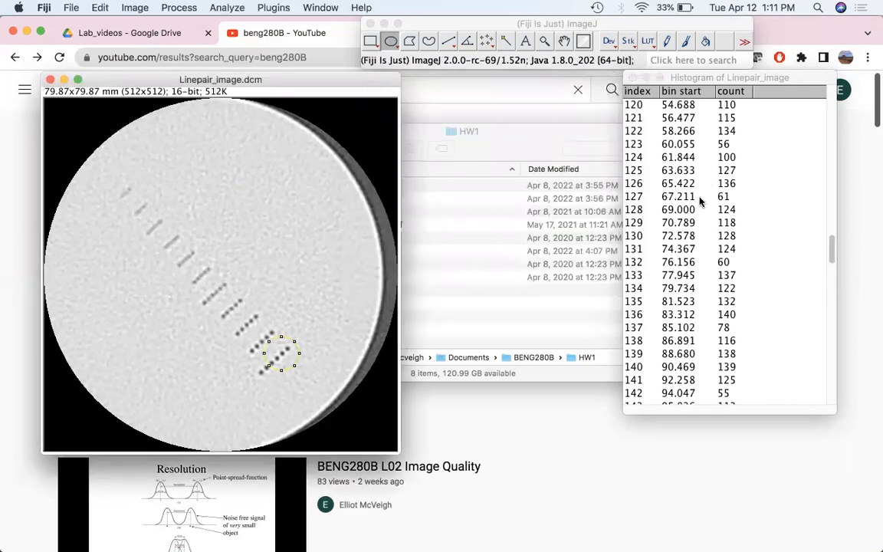
drag(629, 107, 741, 343)
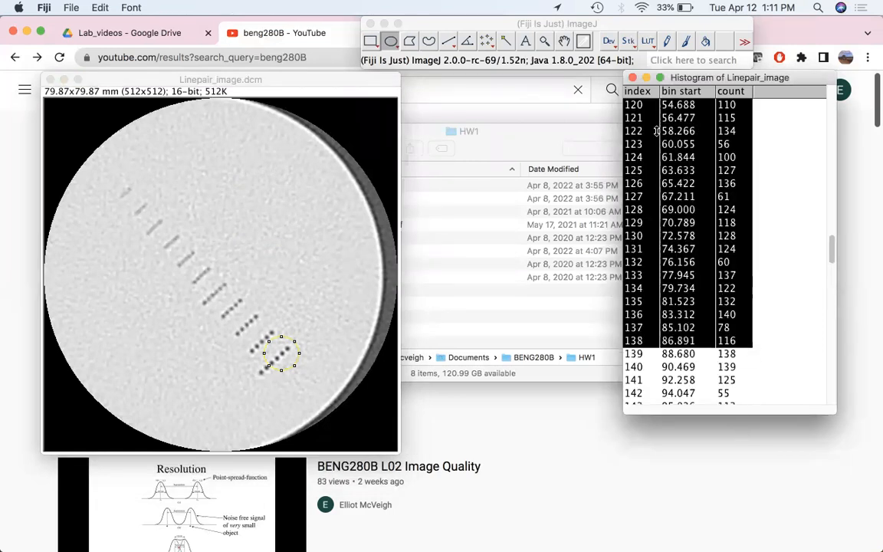
click(631, 78)
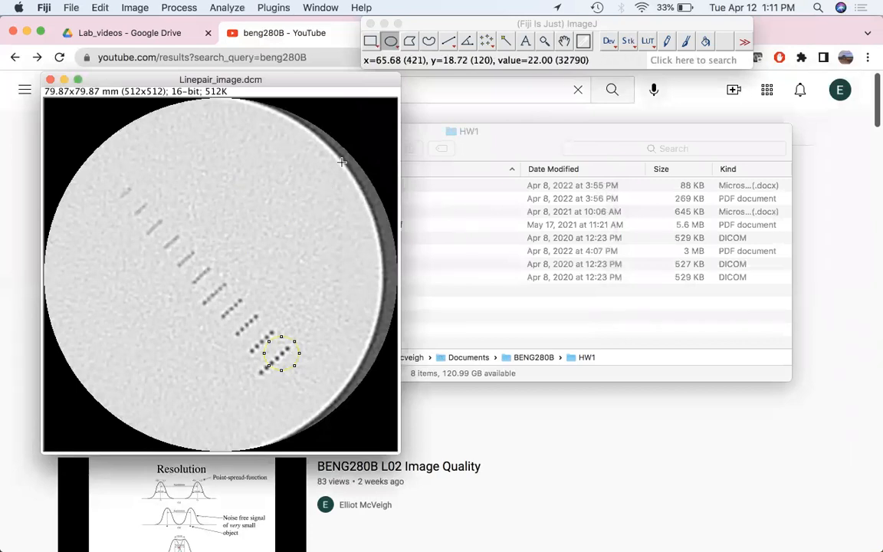
Draw a straight line selection through the third-coarsest dot row at 400% magnification, extending past both end dots
click(450, 41)
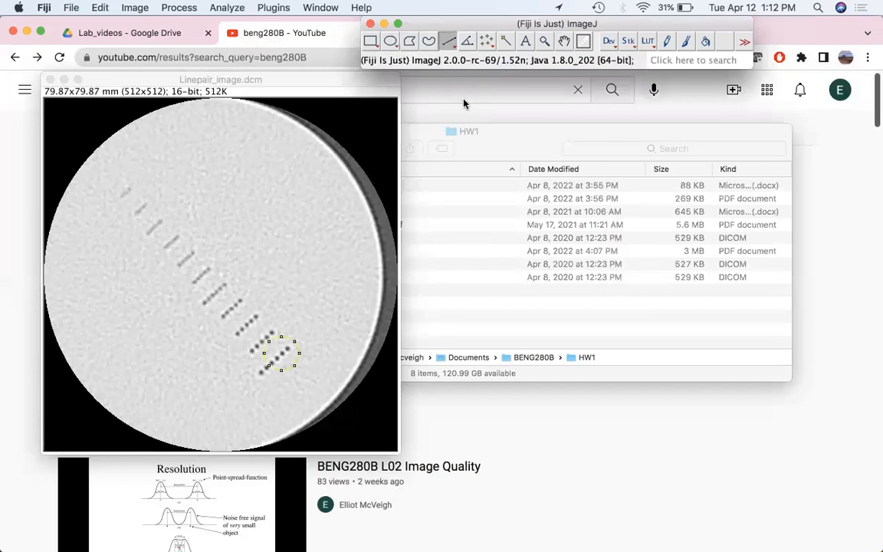
click(543, 43)
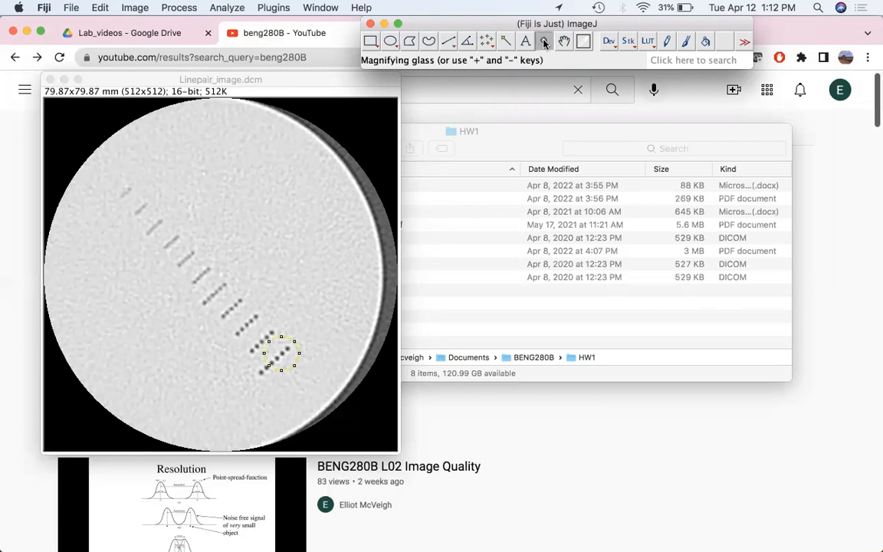
click(246, 328)
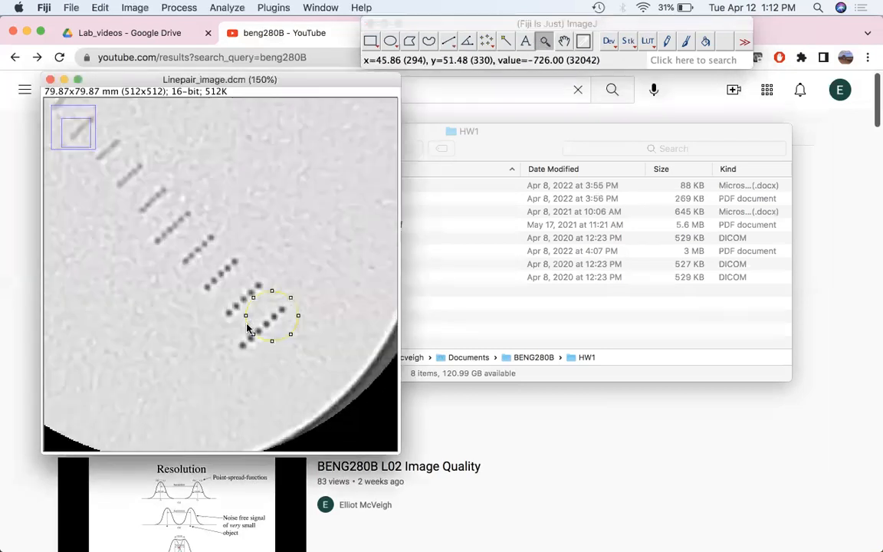
click(220, 278)
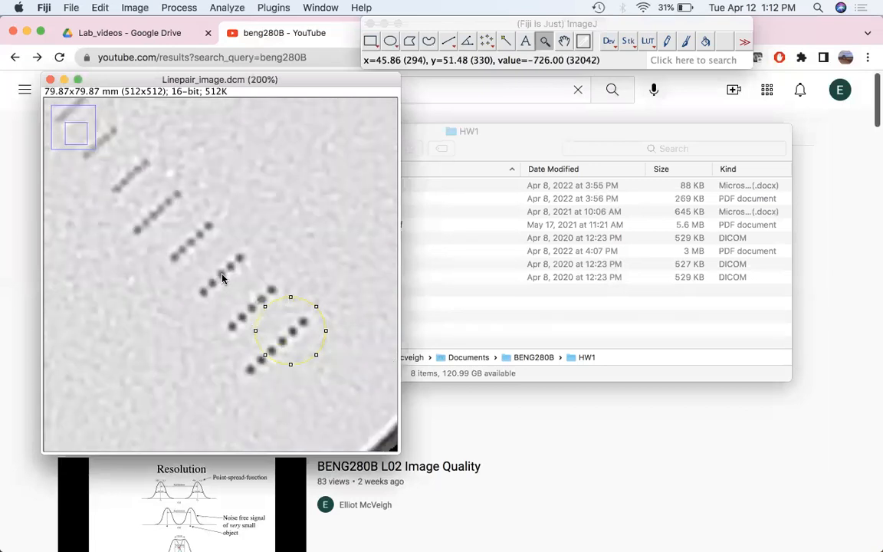
click(222, 278)
click(222, 278)
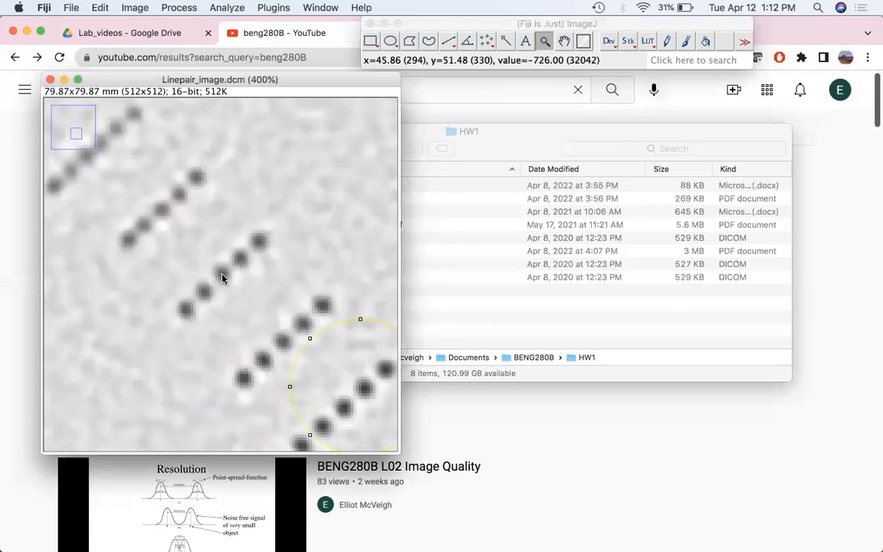
right_click(302, 239)
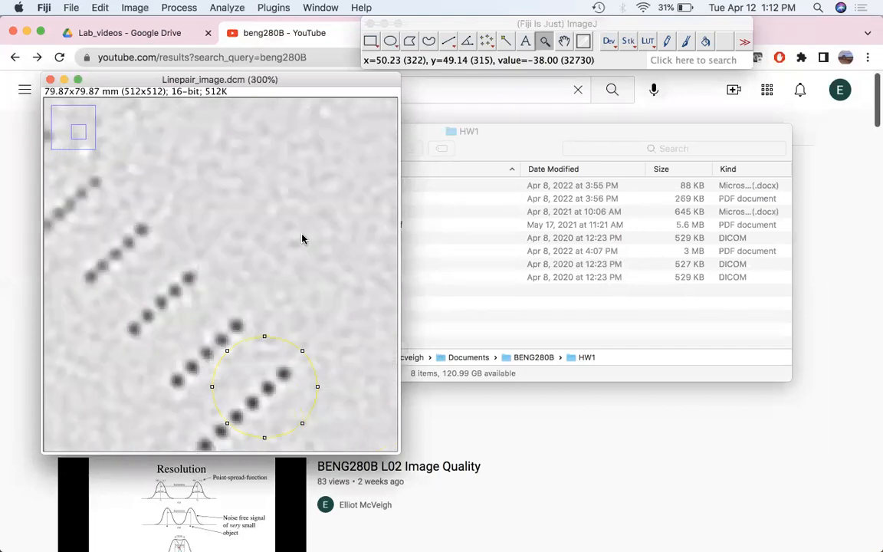
click(164, 303)
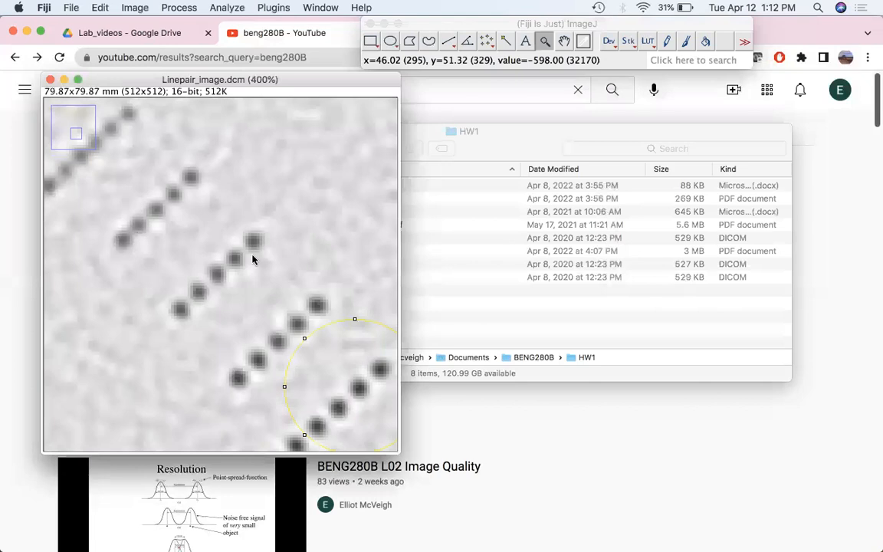
click(450, 42)
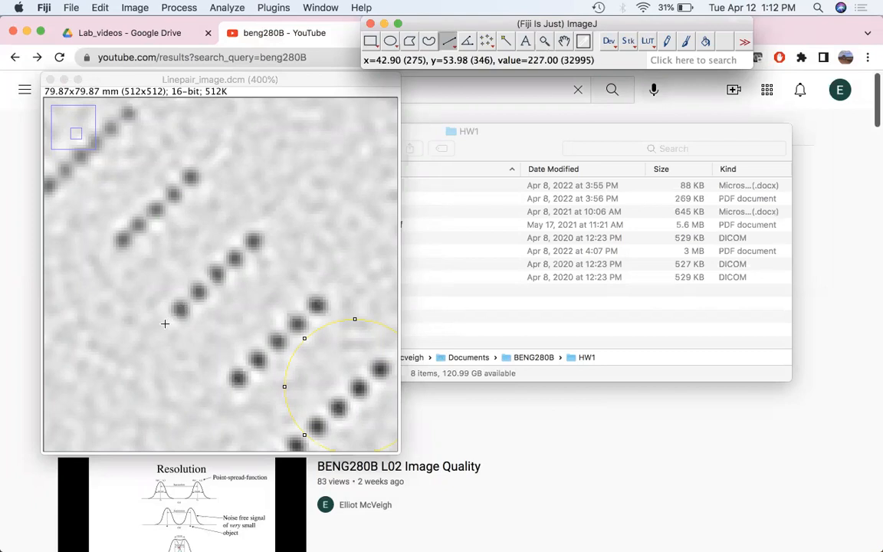
drag(157, 331, 297, 203)
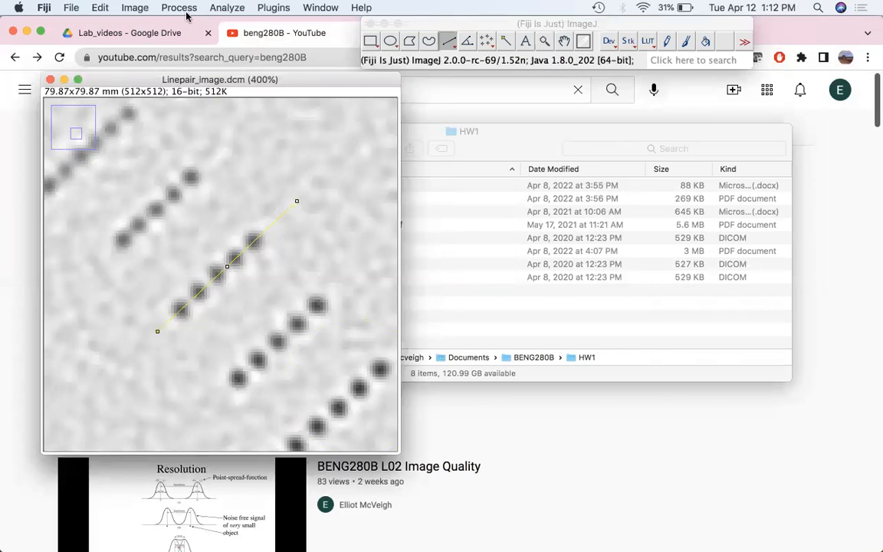
Plot the gray-value profile along the line selection, list its values, and arrange the plot and the value list beside the image
click(228, 8)
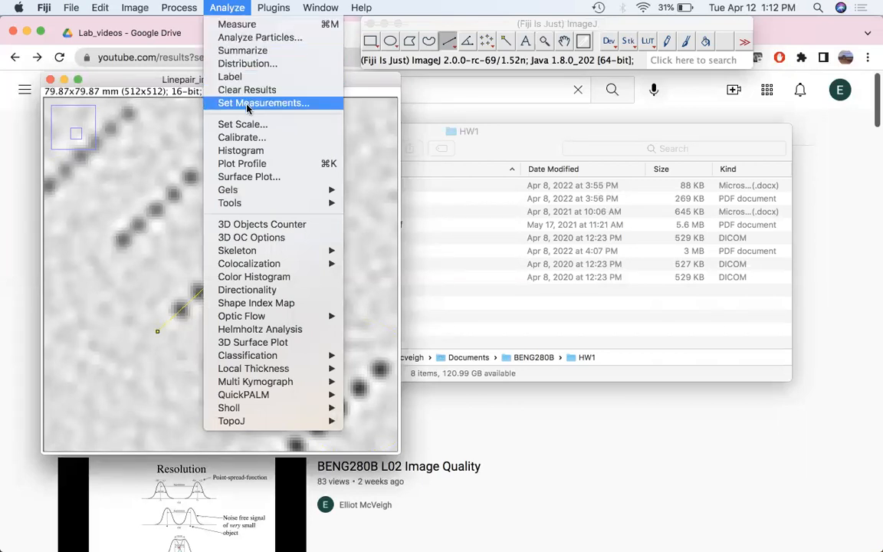
click(255, 165)
drag(267, 108, 647, 91)
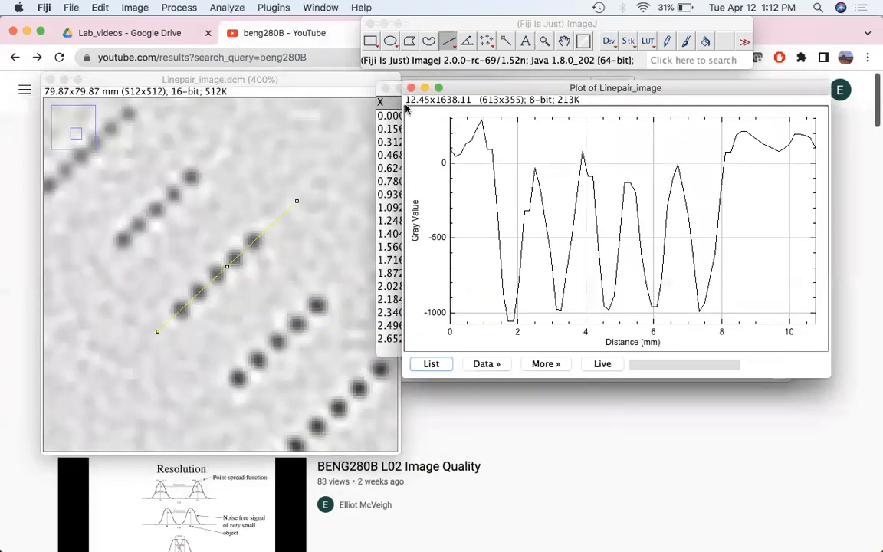
click(380, 93)
drag(472, 92, 829, 276)
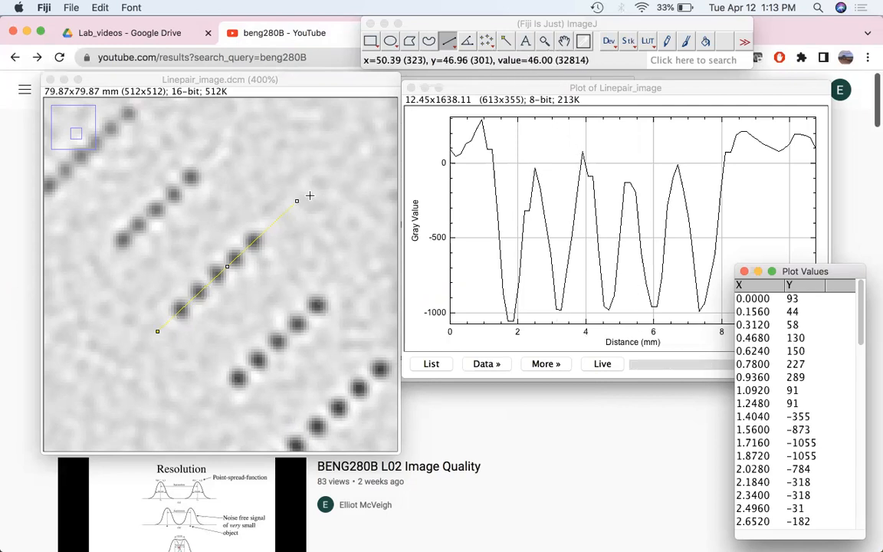
Turn on live profile updating, extend the line's upper end slightly, and shift the line along the row to centre it on the dots
click(609, 362)
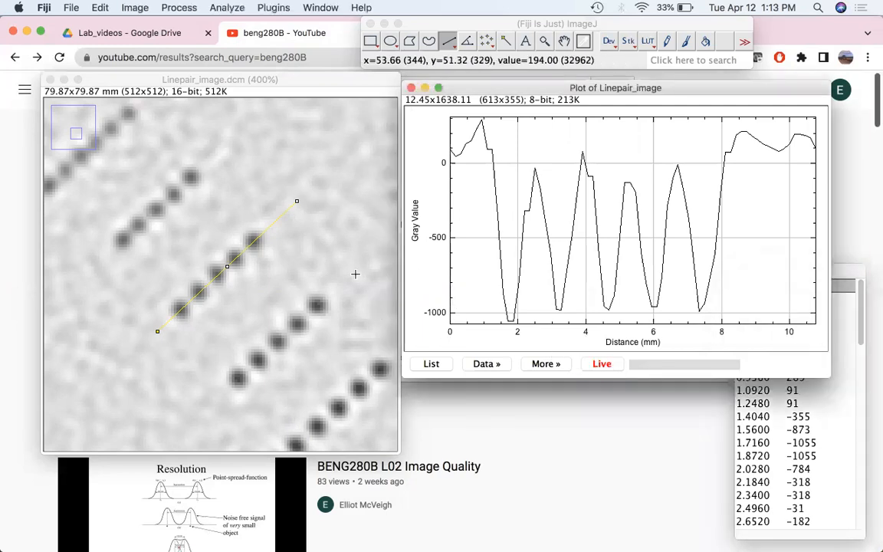
mouse_move(296, 201)
mouse_down()
mouse_move(329, 223)
mouse_move(292, 191)
mouse_move(300, 197)
mouse_up()
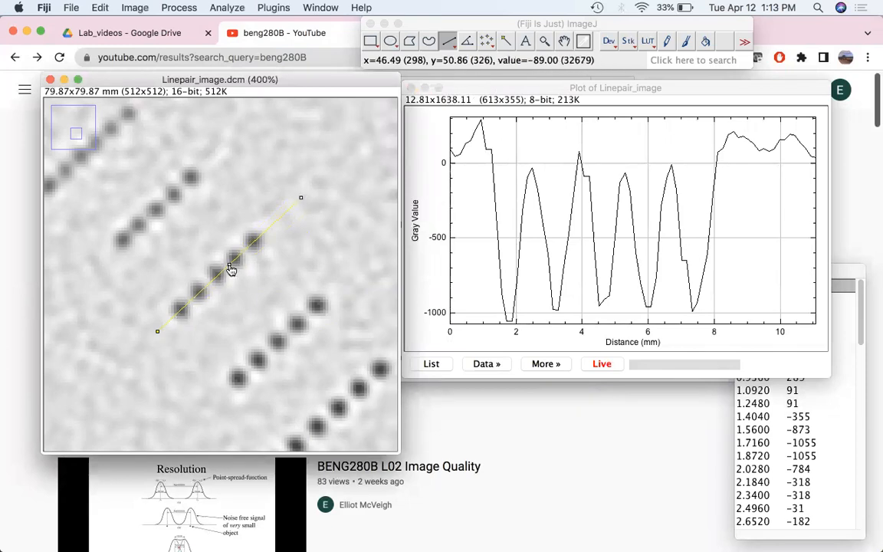
drag(230, 265, 217, 275)
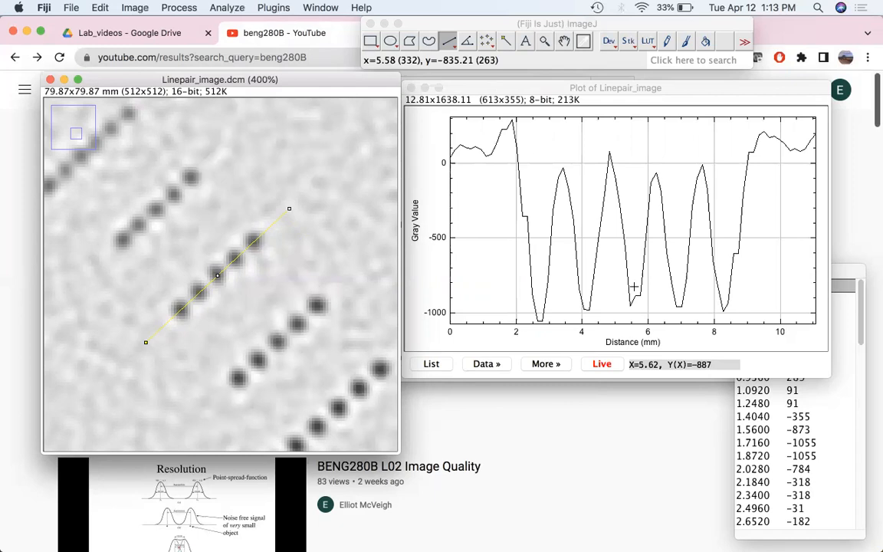
Select all rows of the plot values list, from X 0.0000 to 10.7640, and copy them
drag(839, 272, 588, 121)
drag(491, 157, 491, 191)
click(482, 153)
drag(613, 192, 615, 374)
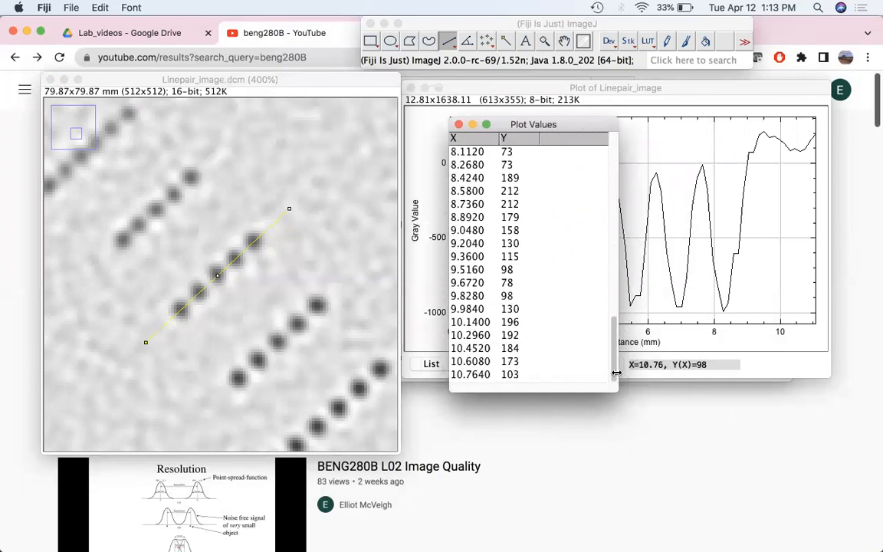
shift+click(532, 373)
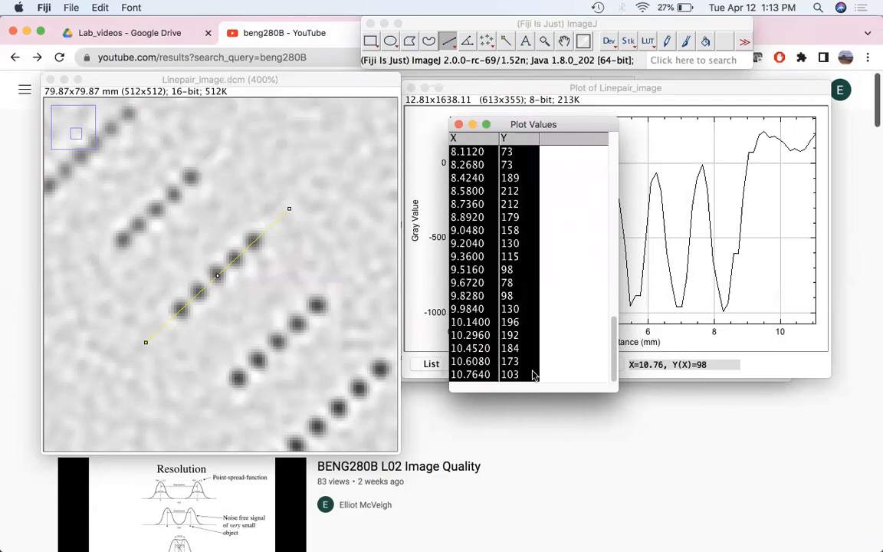
click(99, 8)
click(111, 38)
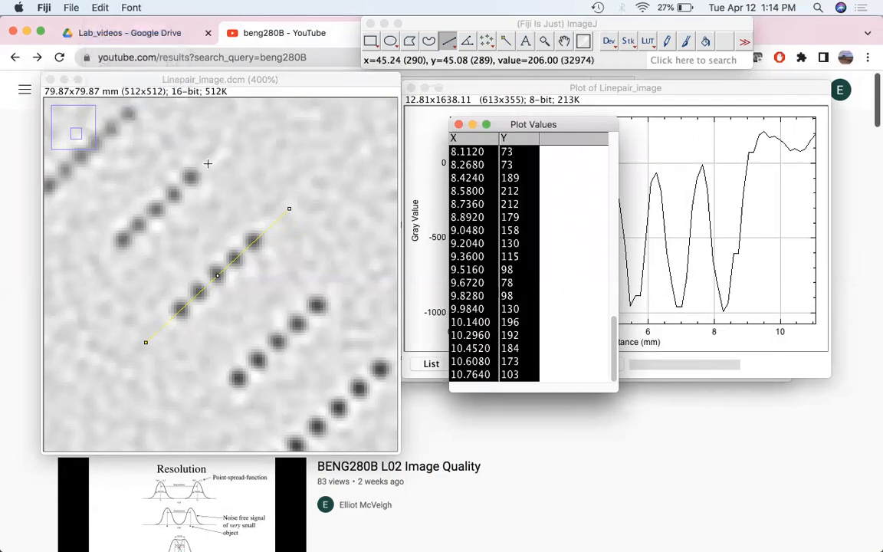
Switch to Excel, create a blank workbook, paste the copied profile values starting at cell A1, and check the pasted rows
key(super+Tab)
key(super+Tab)
key(super+Tab)
key(super+Tab)
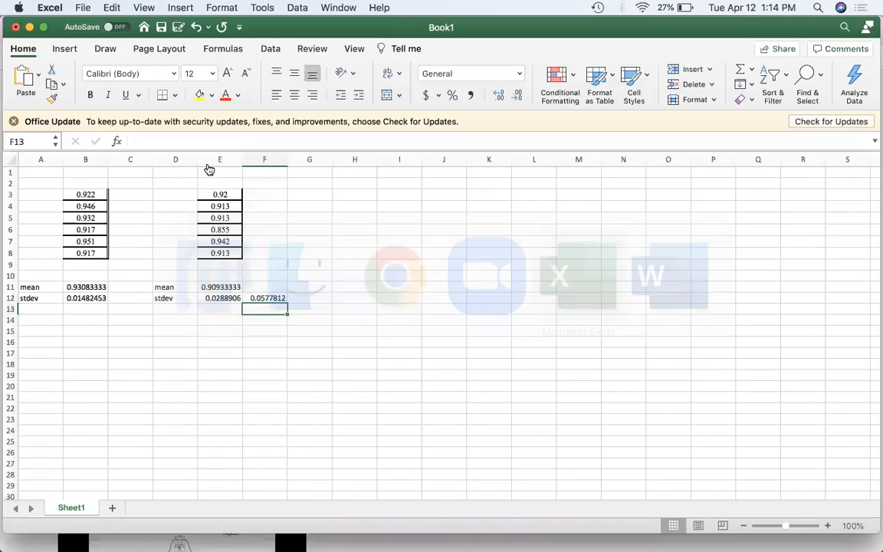
click(81, 8)
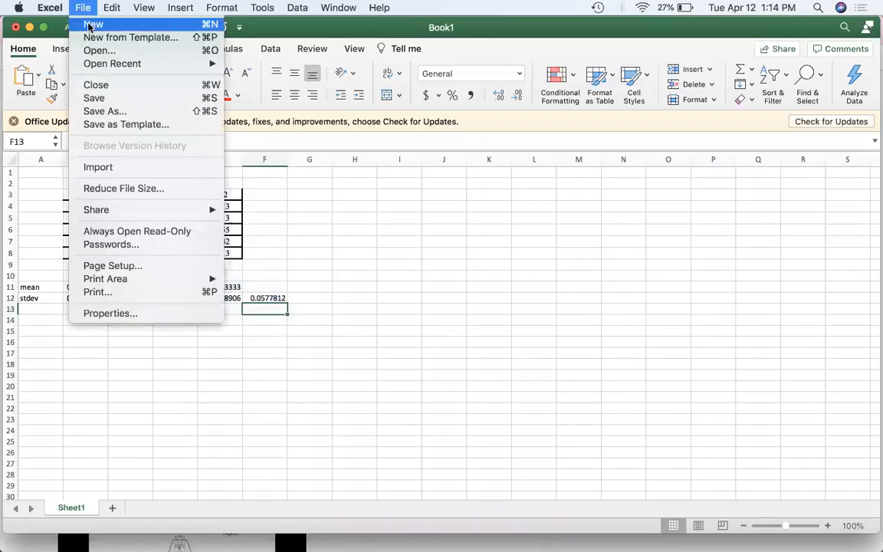
click(89, 47)
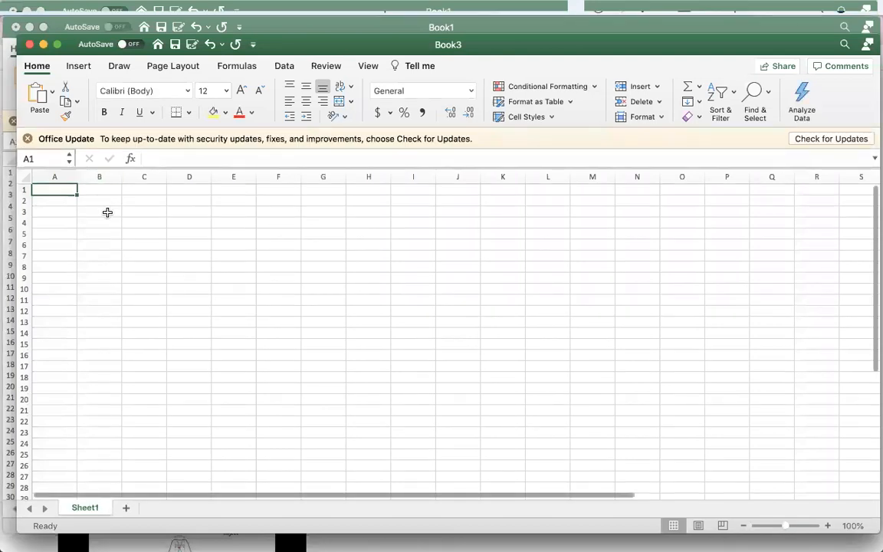
key(super+v)
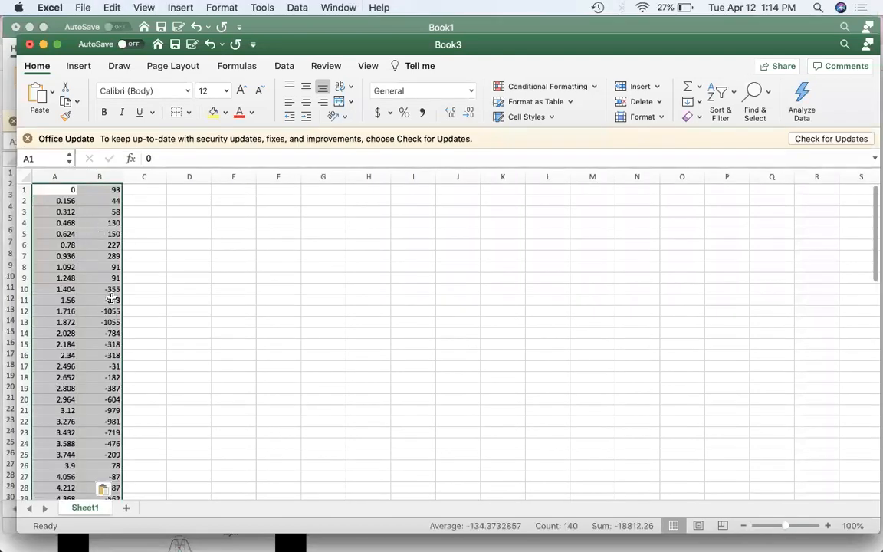
scroll(108, 302, down, 3)
scroll(108, 303, down, 10)
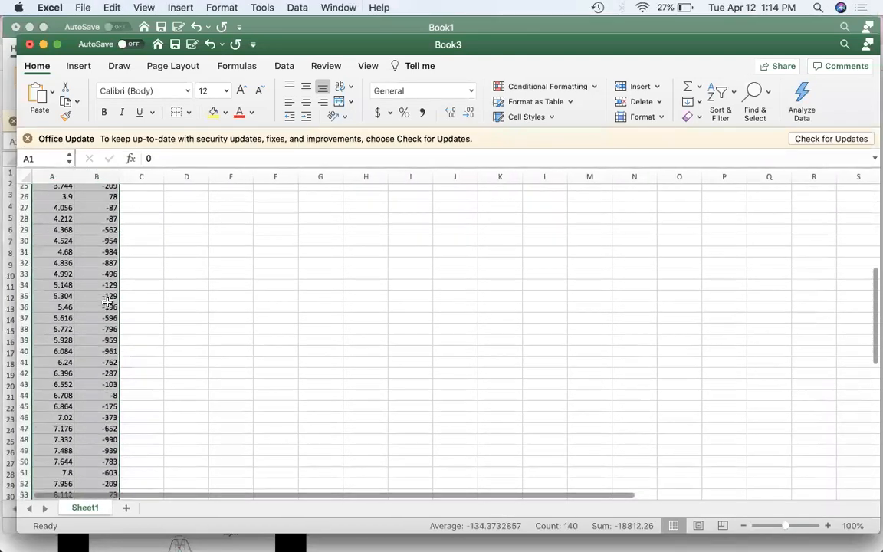
scroll(108, 303, up, 12)
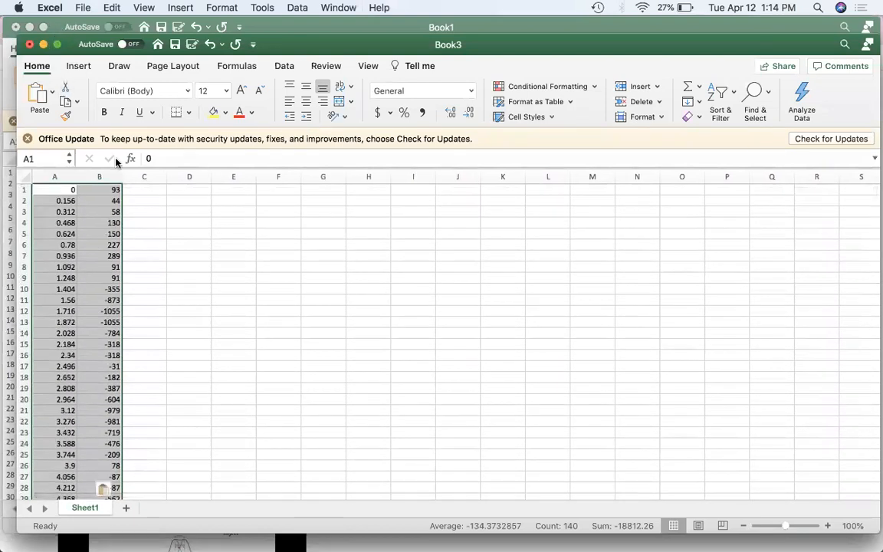
Switch back to Fiji and close the plot values list and the profile plot
key(super+Tab)
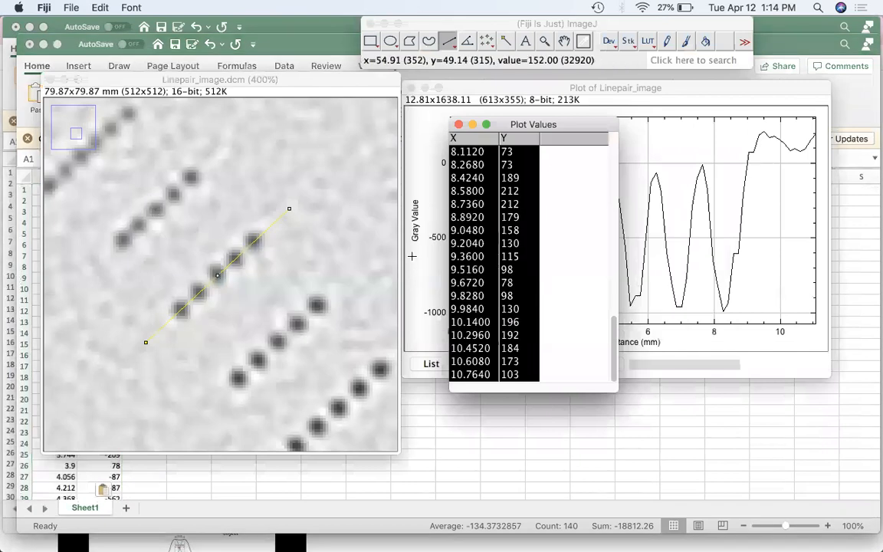
click(458, 124)
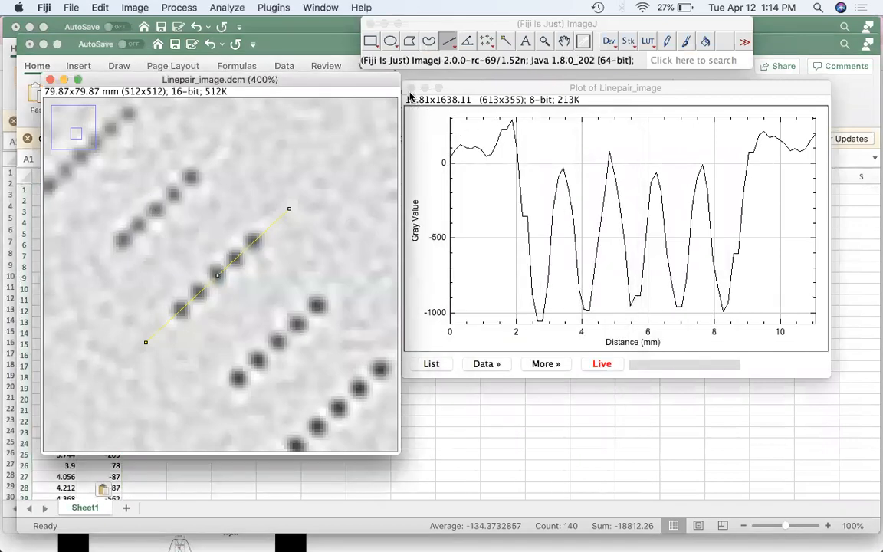
click(410, 90)
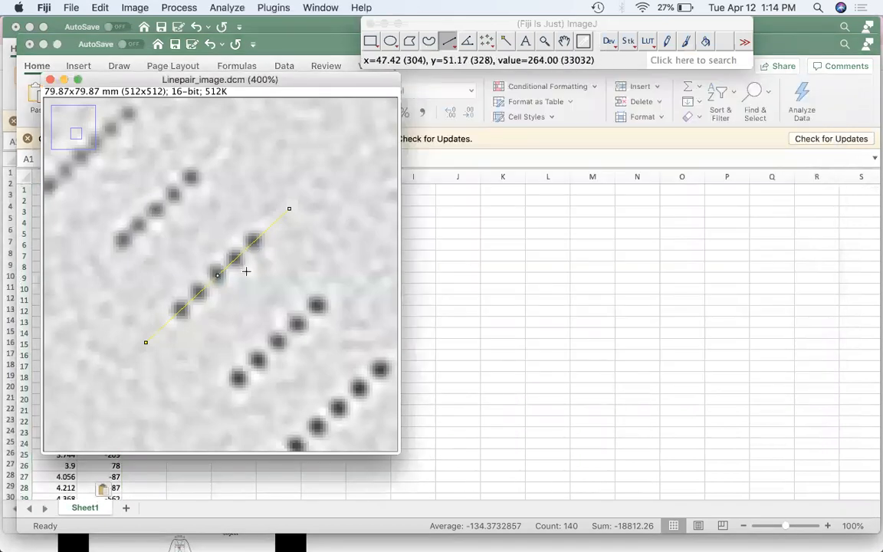
Examine the finer dot rows of the line-pair image, ending with the whole image in view
click(544, 40)
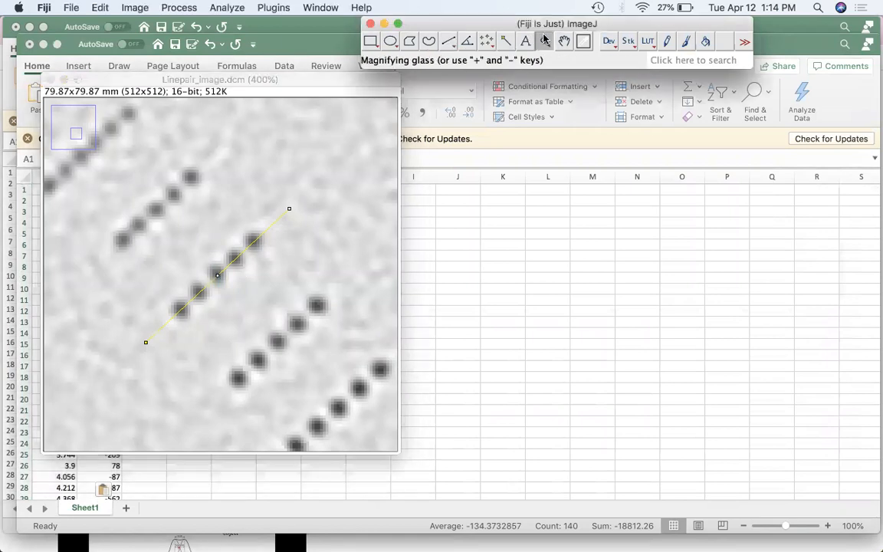
click(564, 40)
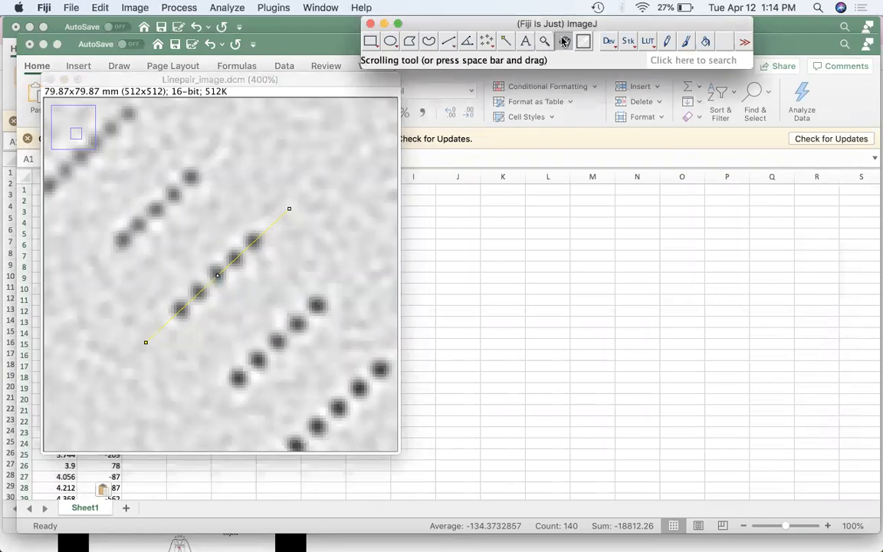
click(205, 205)
drag(205, 205, 302, 258)
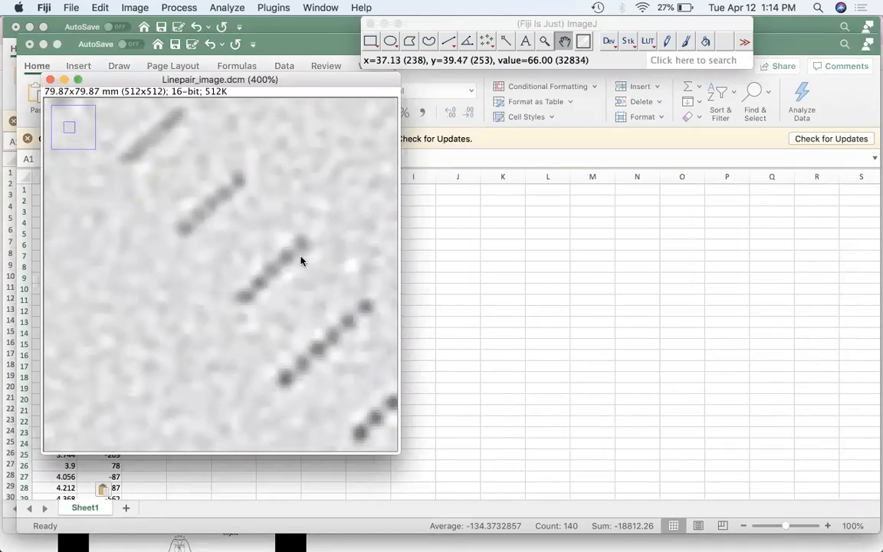
click(545, 42)
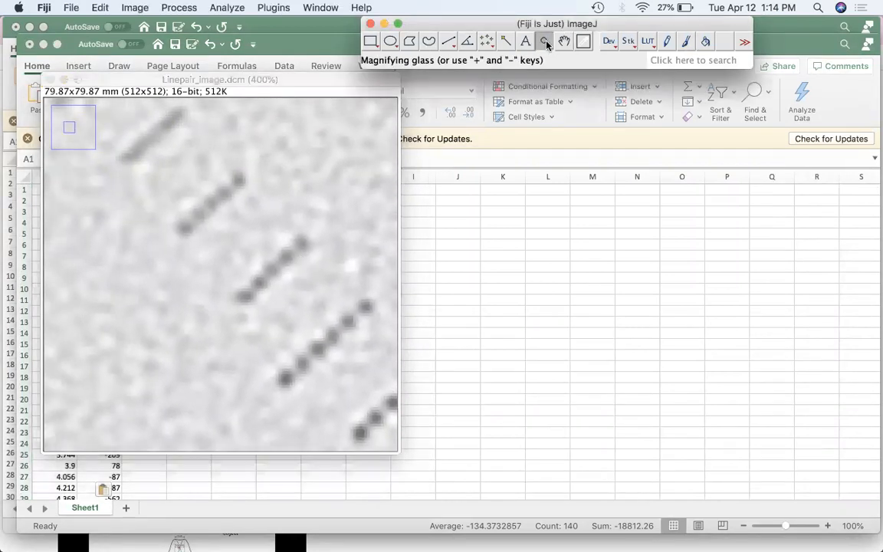
right_click(226, 265)
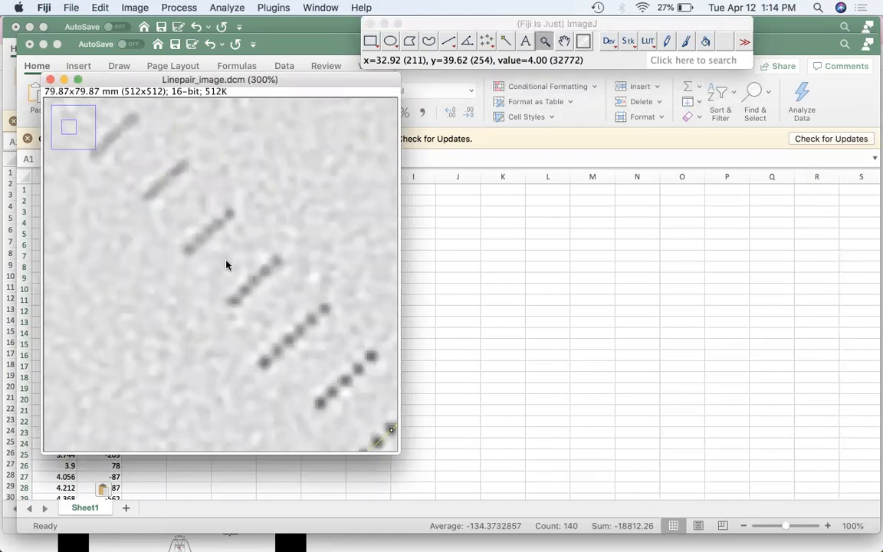
right_click(226, 265)
right_click(226, 265)
right_click(226, 266)
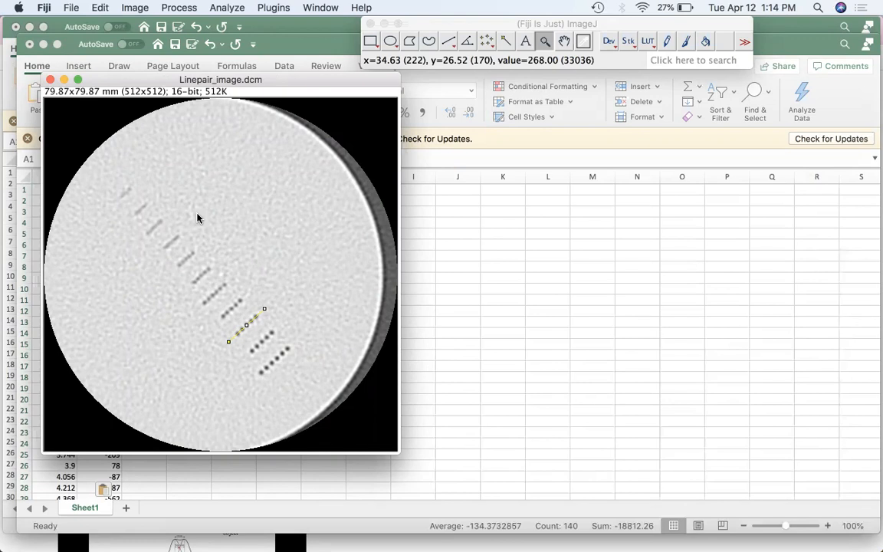
click(227, 7)
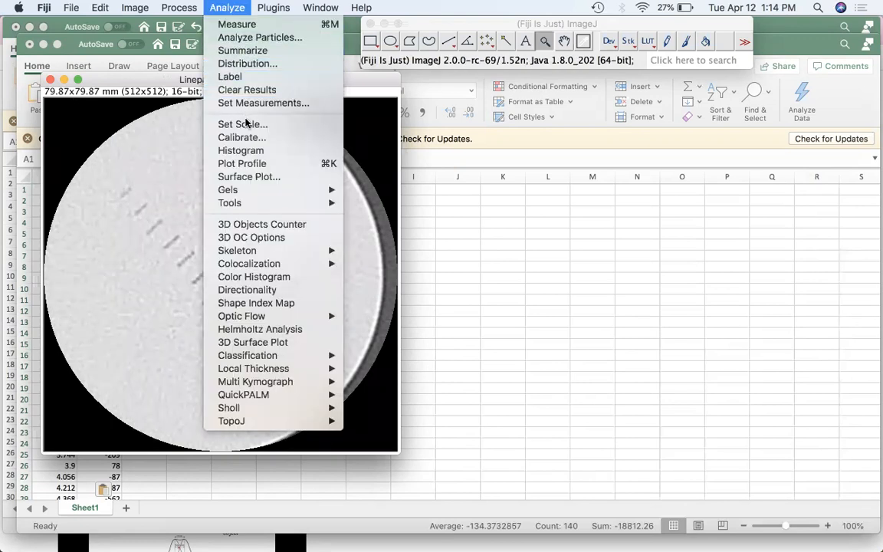
mouse_move(275, 411)
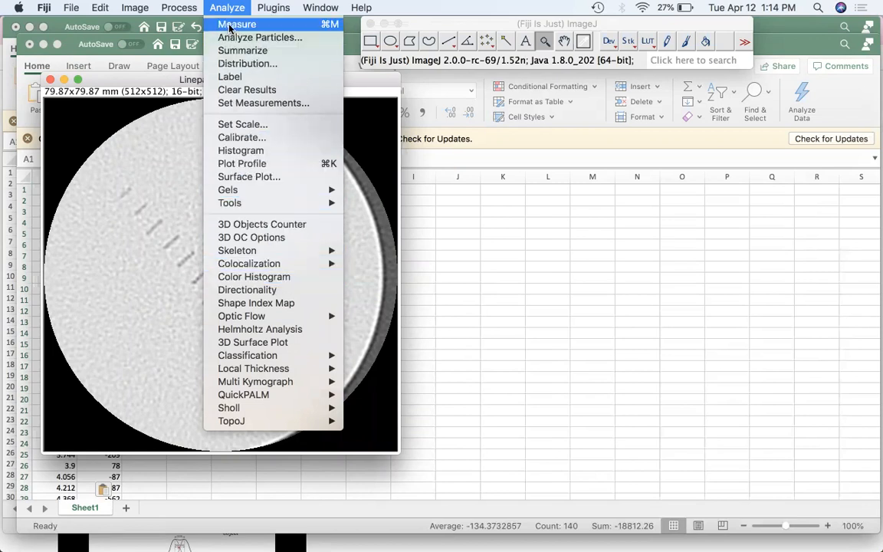
mouse_move(184, 10)
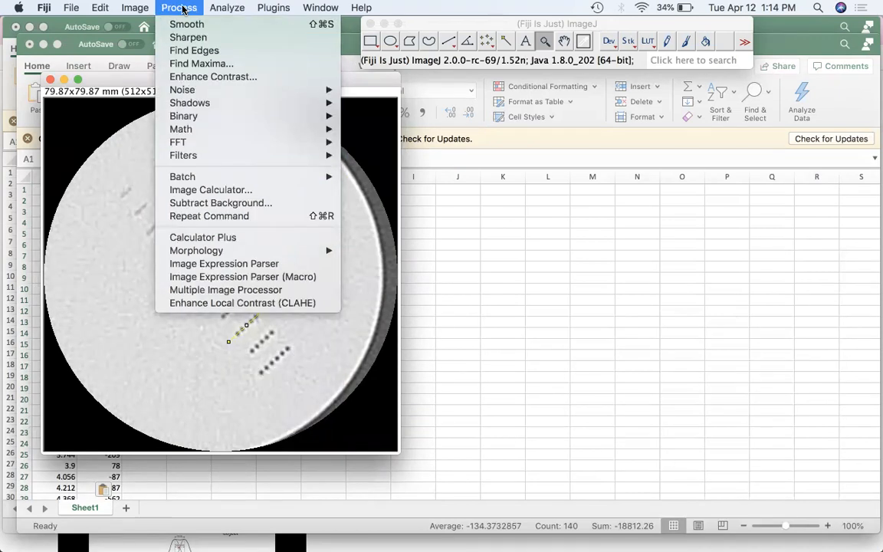
mouse_move(191, 156)
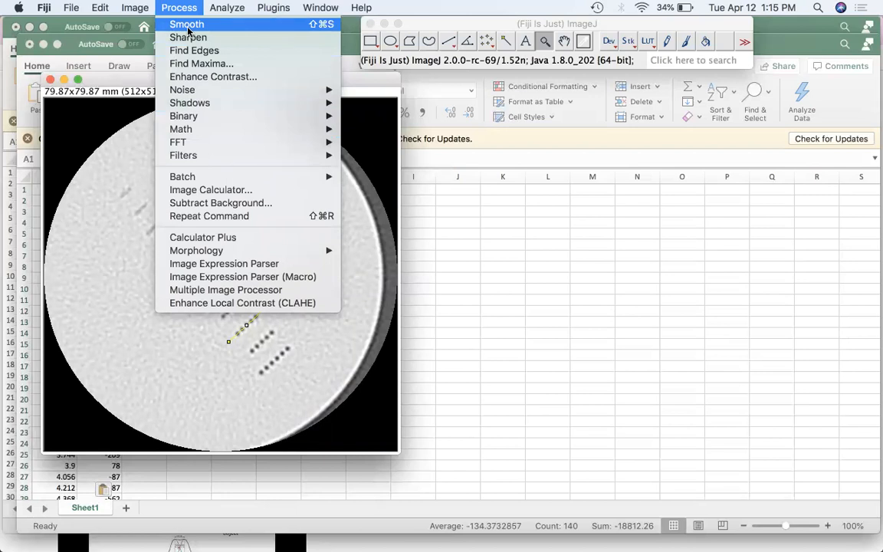
click(135, 180)
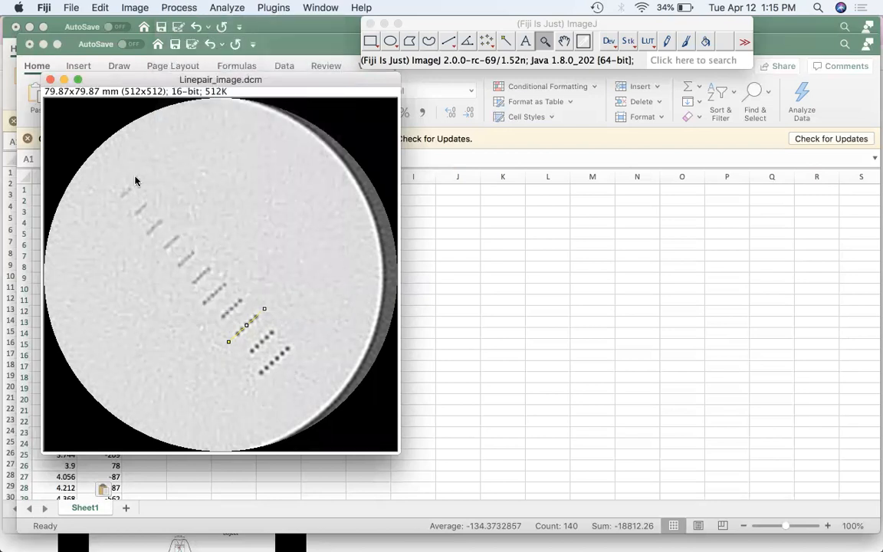